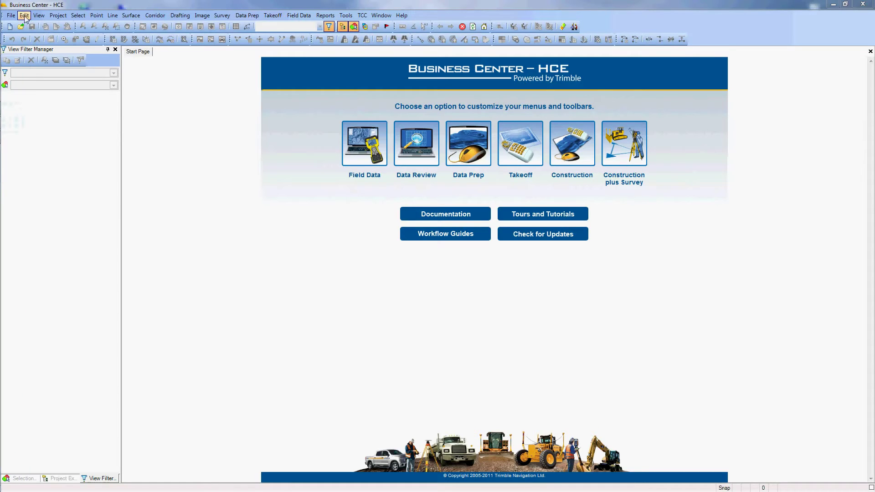
Show the recently opened projects list from the File menu
left_click(8, 16)
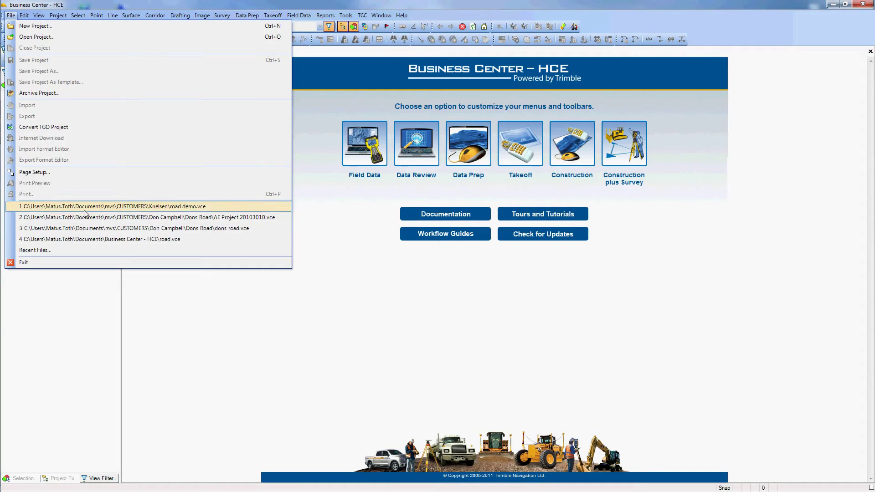
Open road demo.vce and show the survey points with number labels in plan view
key("Escape")
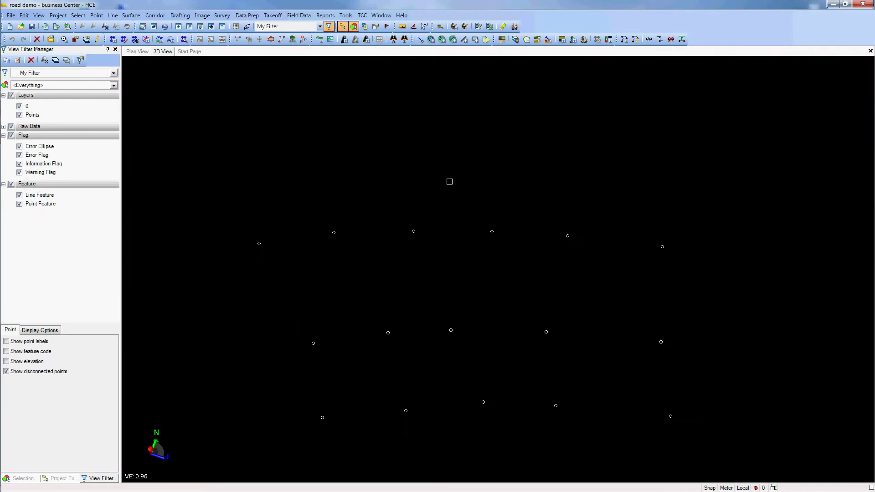
left_click(138, 51)
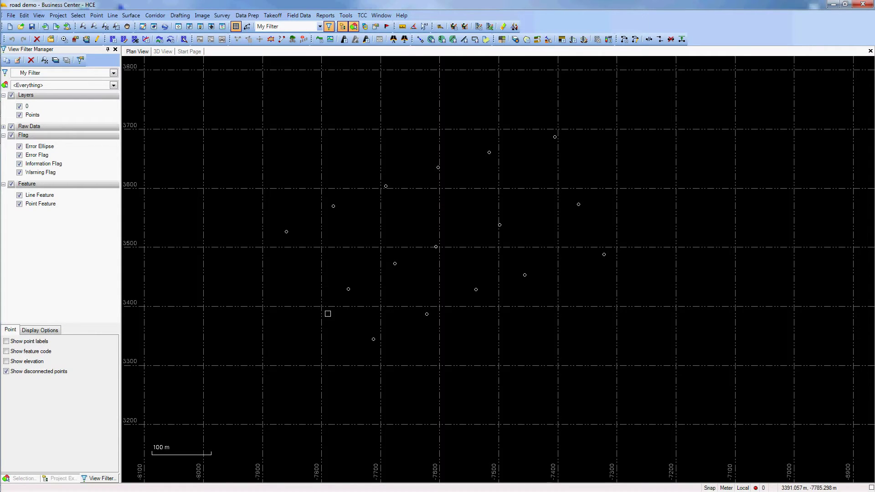
left_click(7, 341)
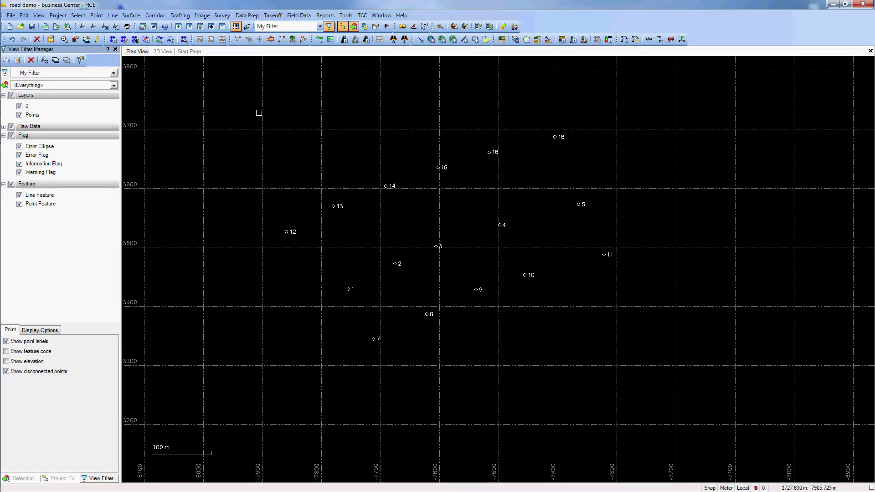
Build the 'original ground' surface, classified Original, from all 16 window-selected points
left_click(131, 15)
left_click(142, 26)
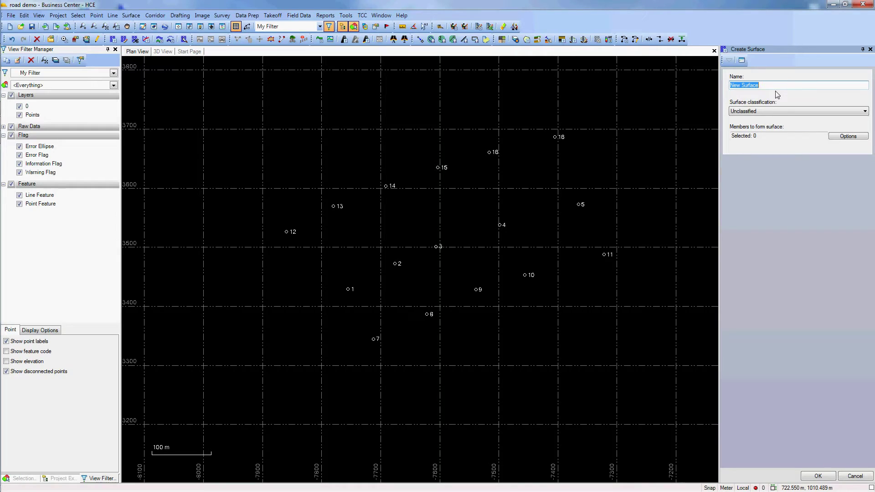
type("original g")
type("round")
left_click(840, 111)
left_click(807, 133)
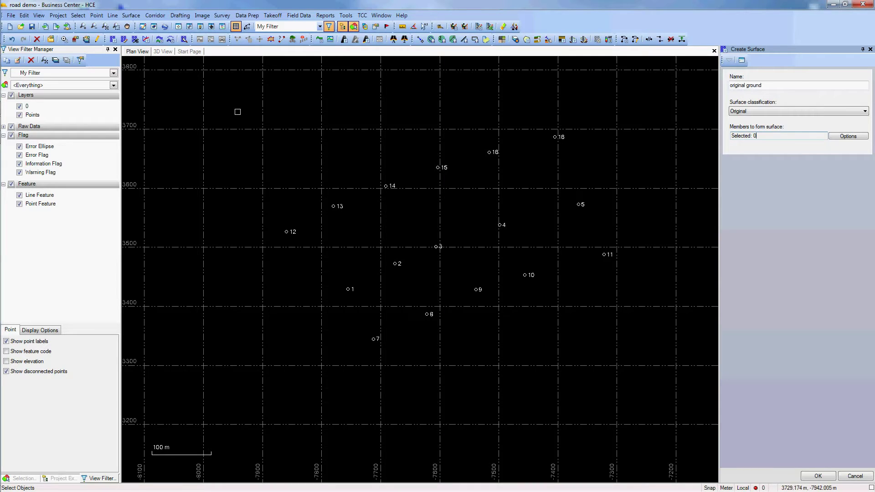
left_click_drag(237, 112, 650, 382)
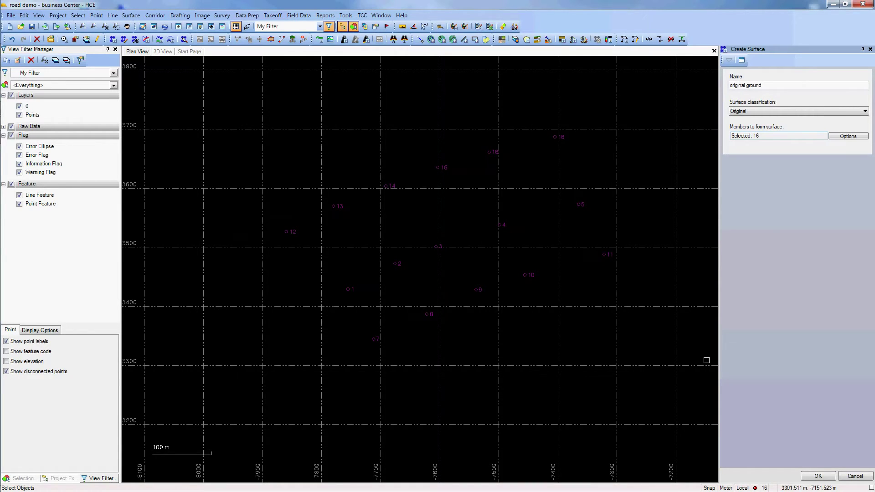
left_click(818, 475)
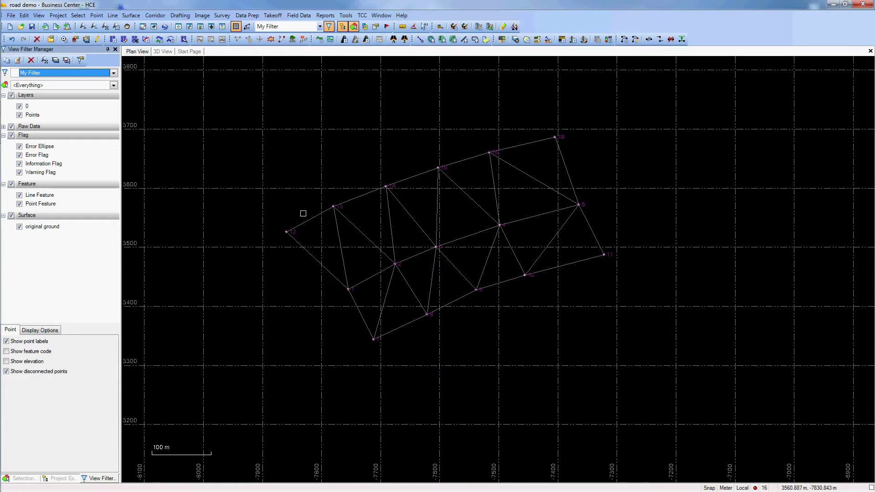
Show the original ground surface in 3D view and tilt it between edge-on and top-down
left_click(163, 51)
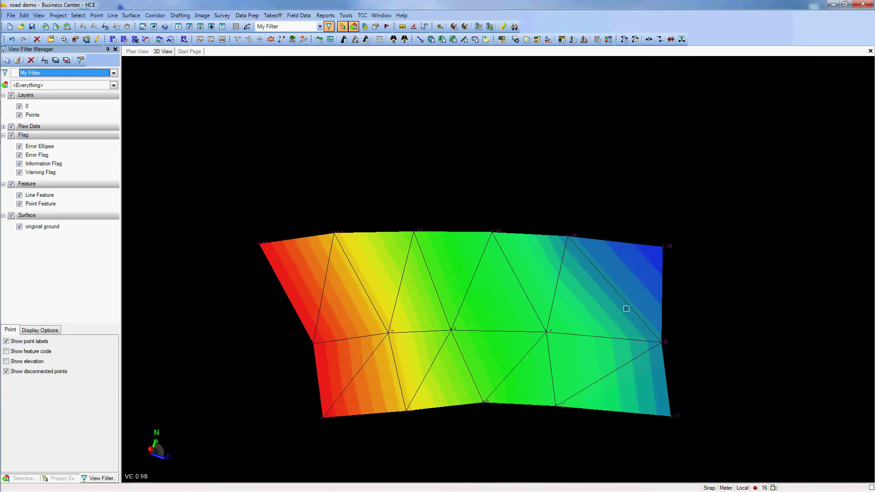
mouse_move(625, 308)
left_mouse_down()
mouse_move(636, 247)
mouse_move(706, 233)
left_mouse_up()
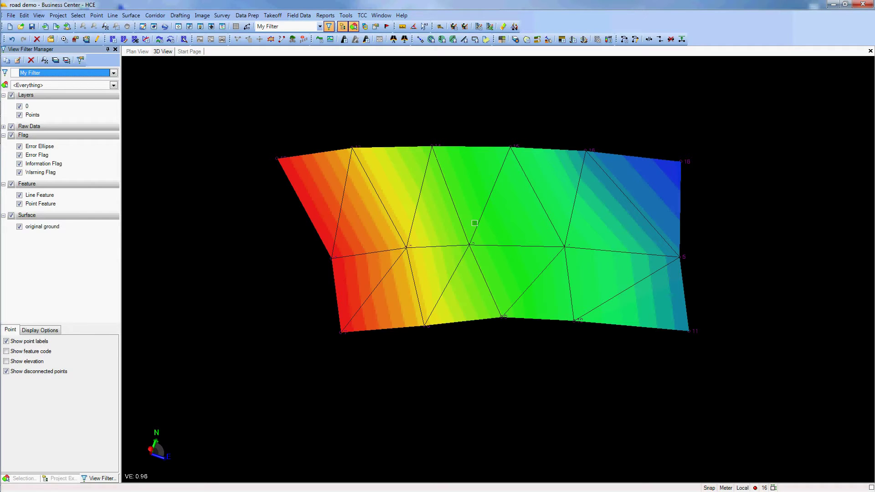
key("Down")
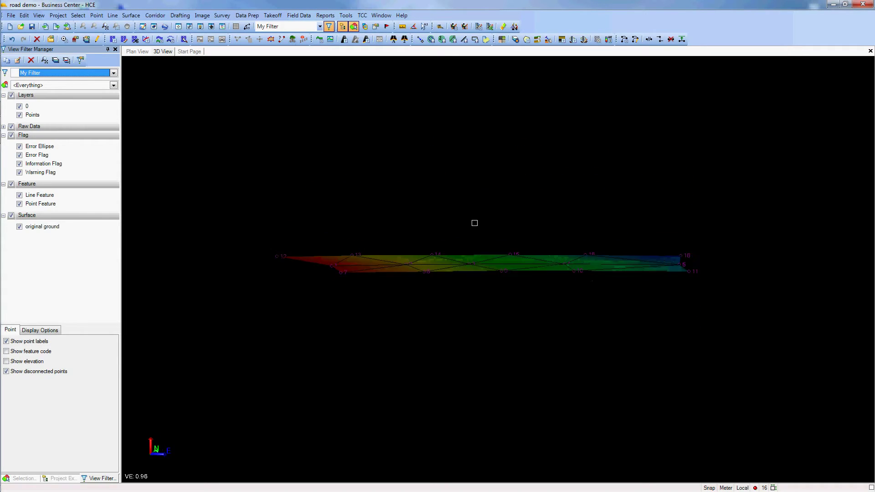
key("Up")
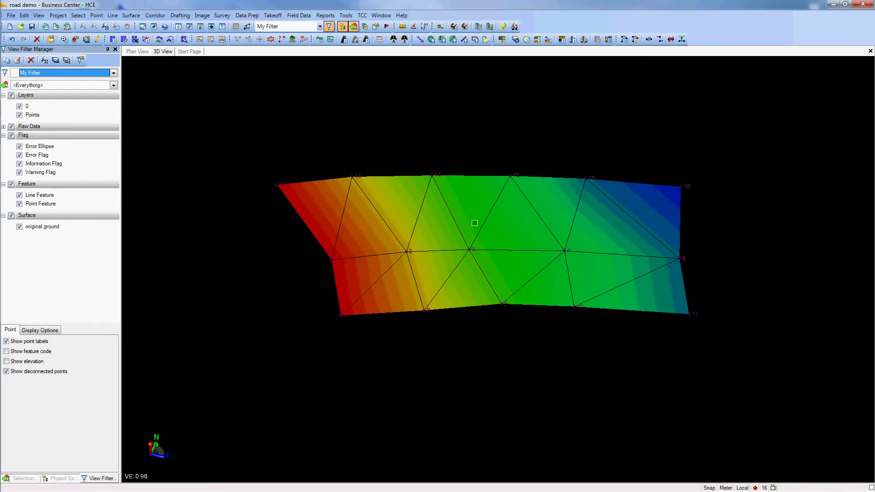
key("Down")
key("Up")
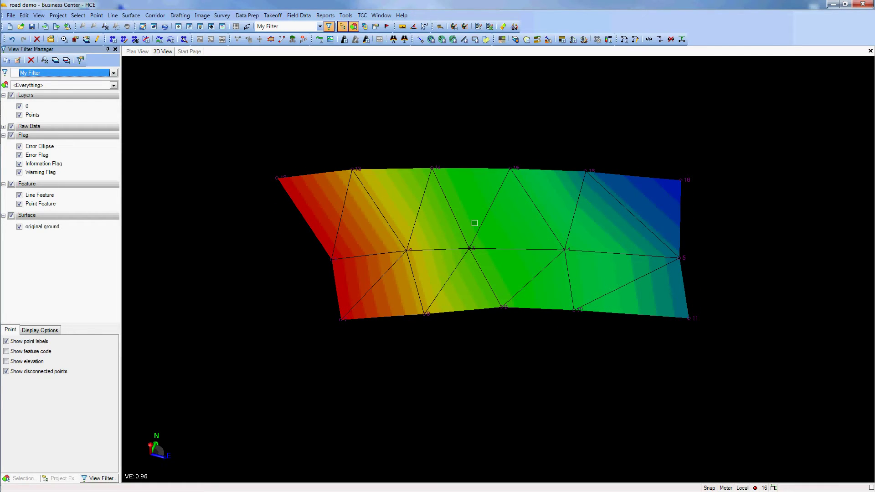
Rotate the surface left and right to inspect it, ending at the original view
key("Right")
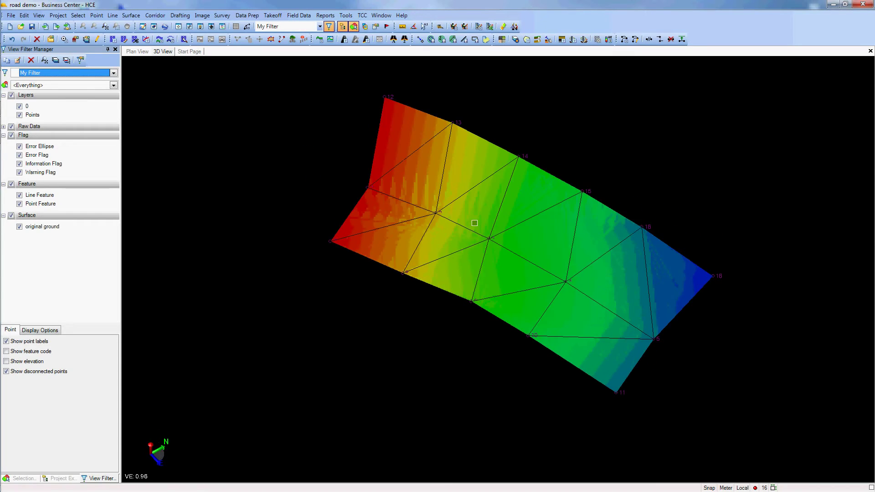
key("Left")
key("Right")
key("Left")
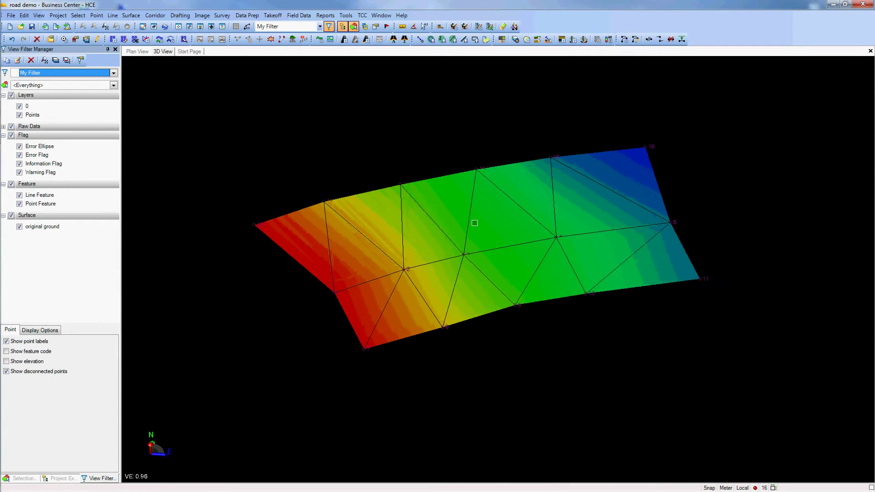
key("Right")
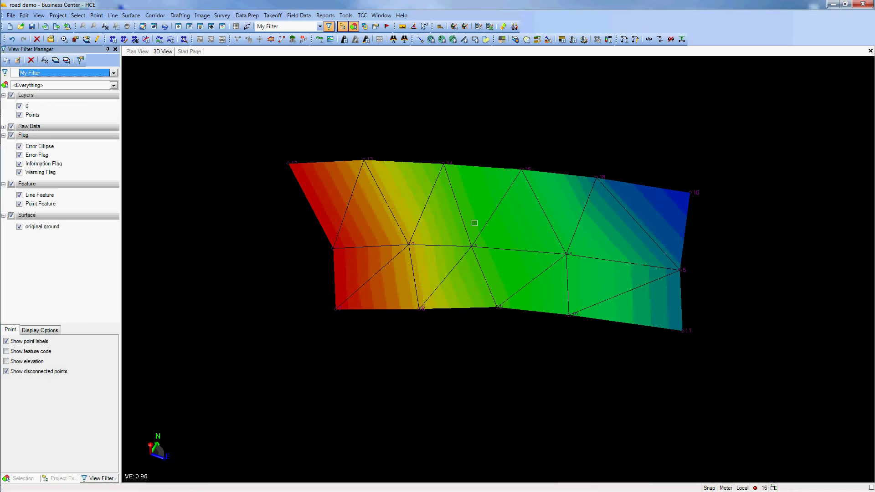
key("Right")
key("Left")
key("Right")
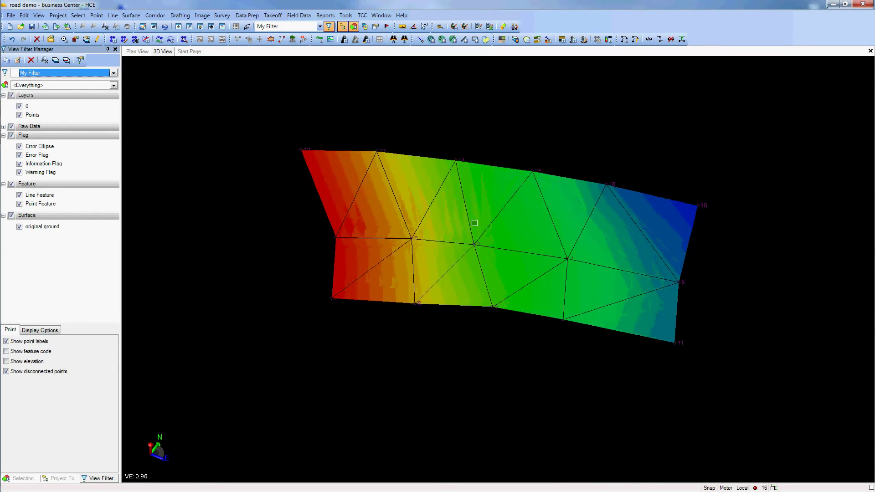
key("Left")
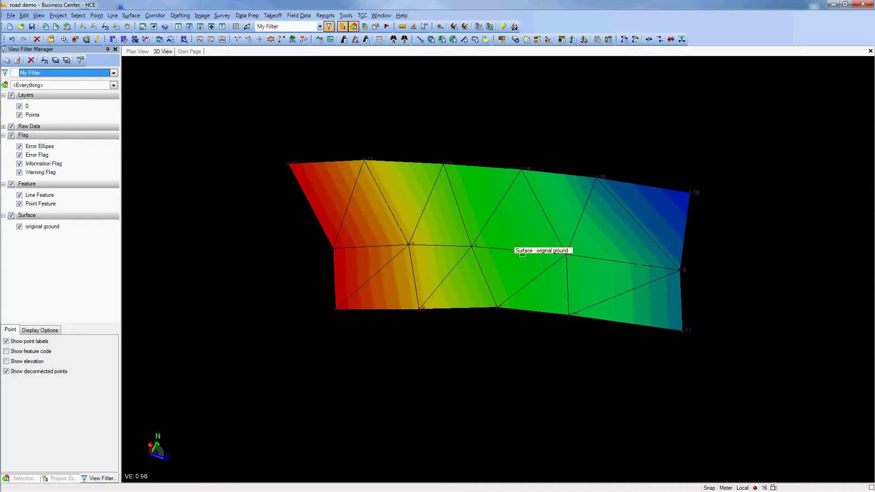
scroll(523, 253, "up", 3)
scroll(506, 245, "down", 2)
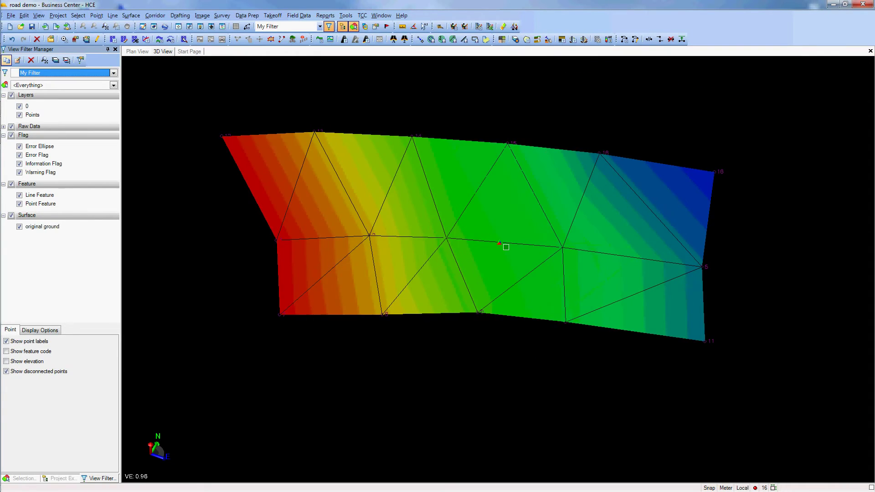
scroll(506, 247, "down", 1)
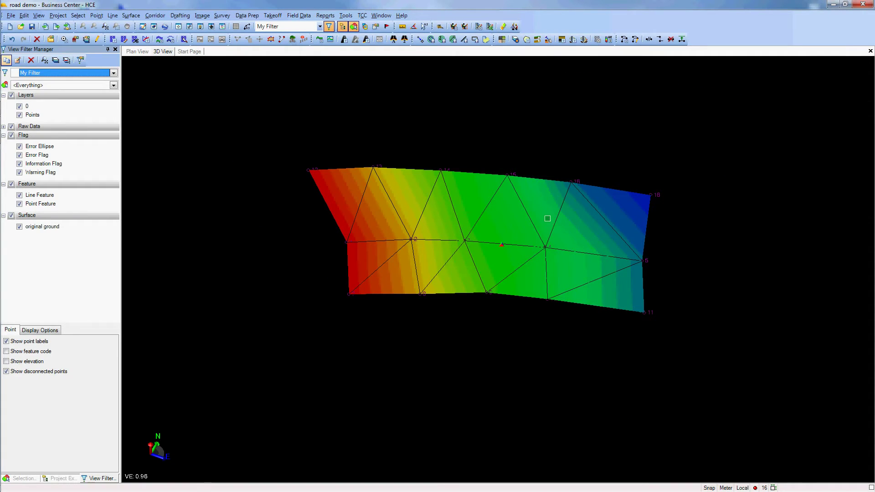
middle_click_drag(547, 218, 546, 219)
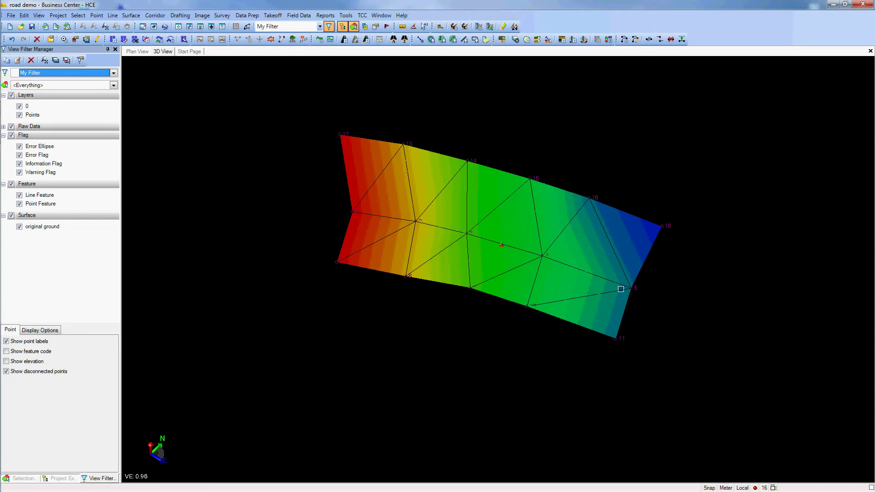
middle_click(623, 286)
middle_click_drag(469, 238, 419, 221, "shift")
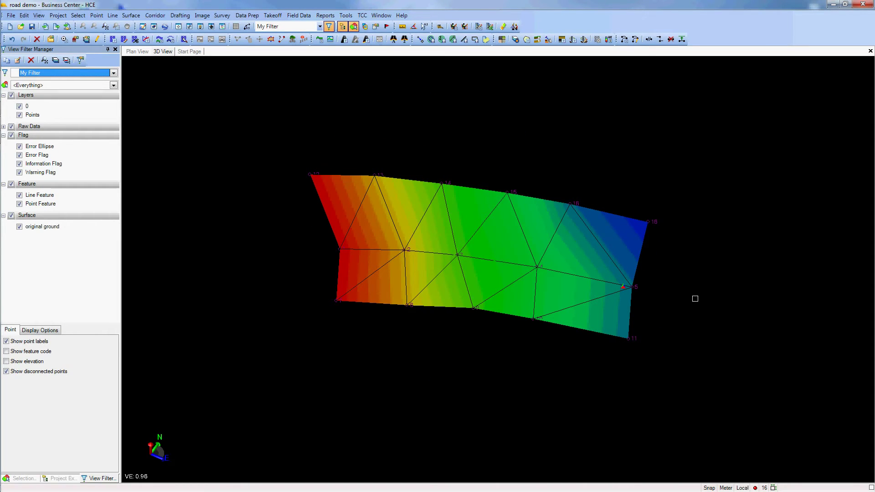
scroll(506, 253, "up", 2)
scroll(506, 254, "down", 1)
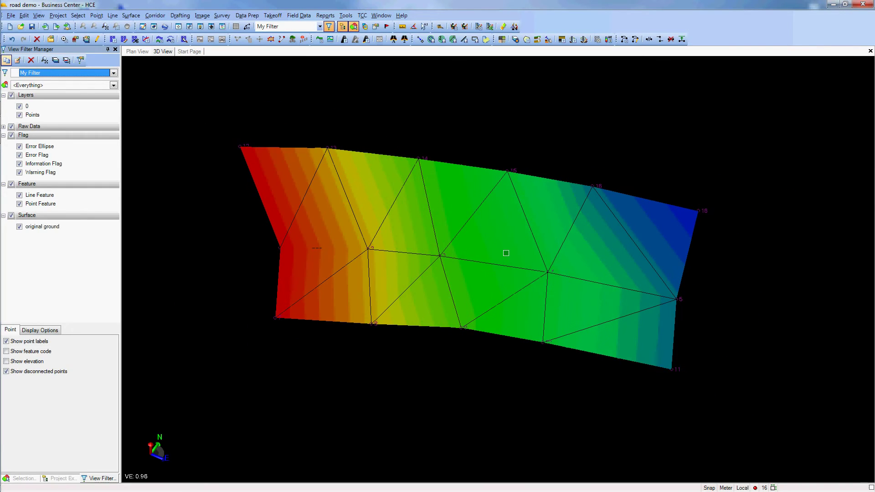
middle_click_drag(506, 253, 506, 253, "shift")
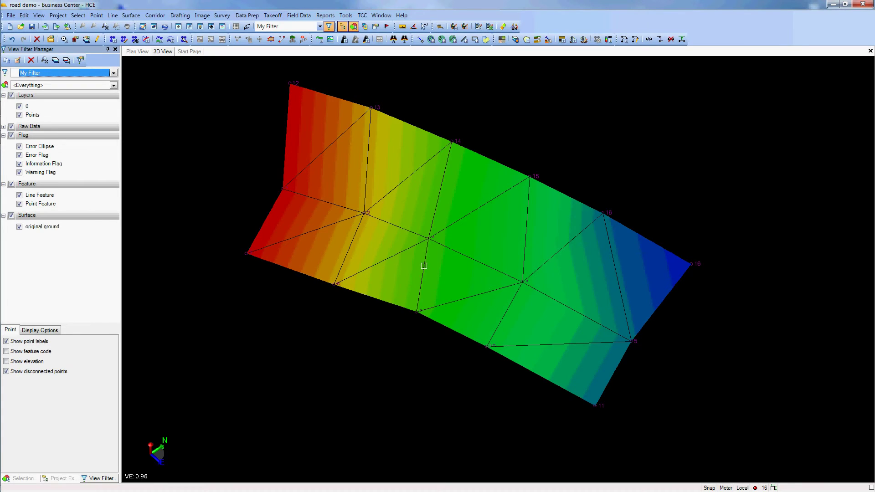
middle_click_drag(538, 275, 595, 290)
scroll(473, 276, "up", 3)
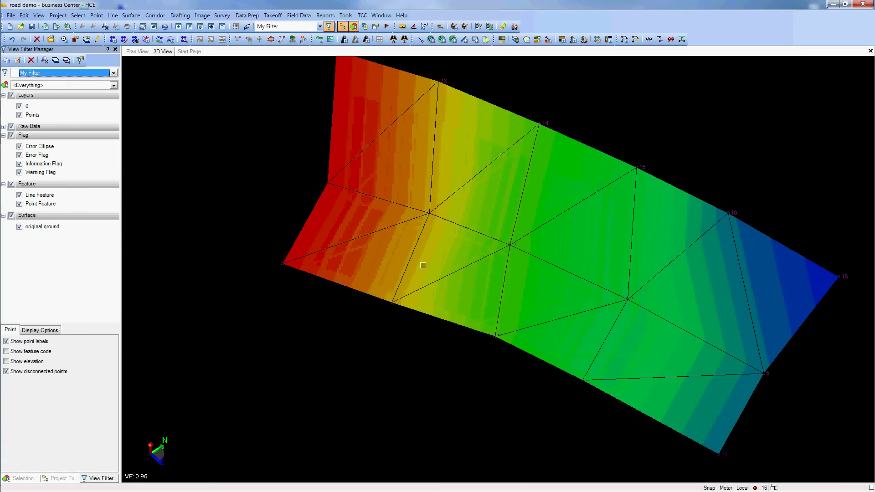
scroll(422, 265, "down", 2)
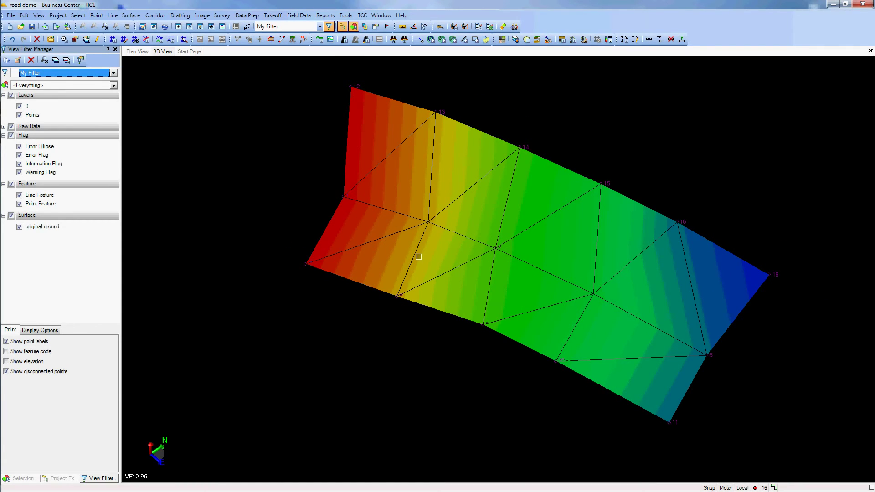
mouse_move(418, 257)
middle_mouse_down()
mouse_move(453, 192)
mouse_move(419, 256)
middle_mouse_up()
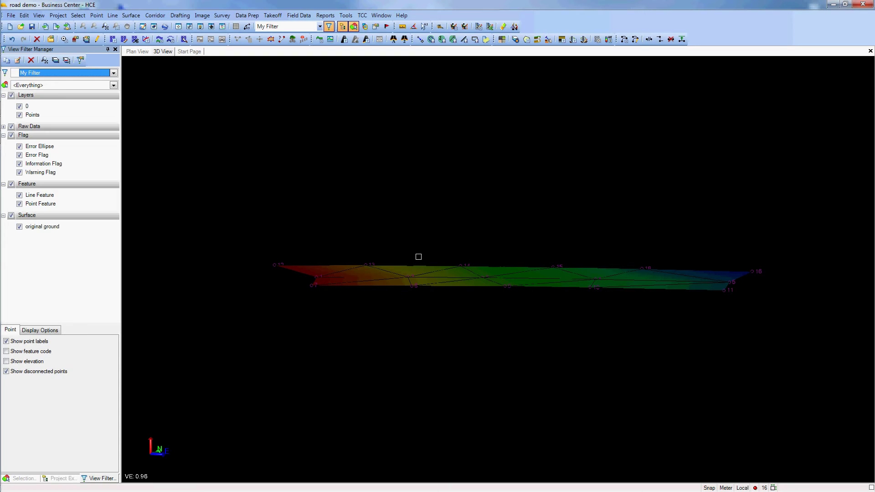
Set the 3D view's vertical exaggeration to 11 so the surface relief stands out
middle_click_drag(419, 256, 419, 257)
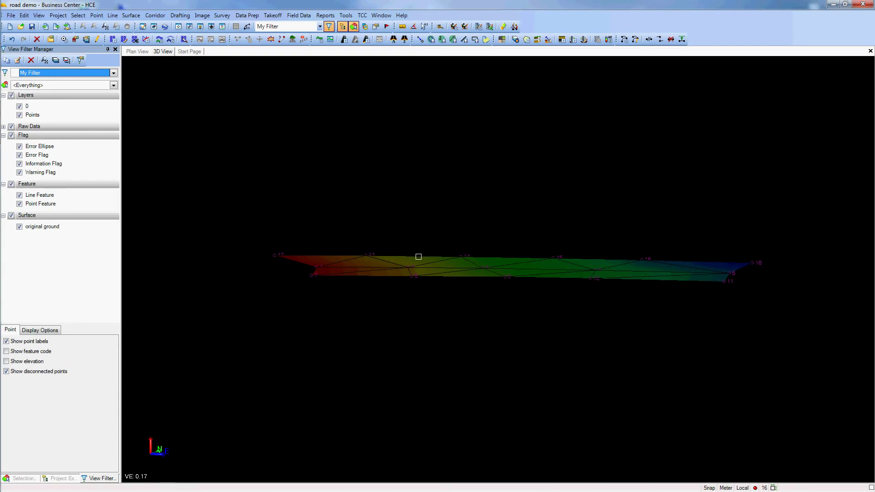
scroll(418, 256, "down", 1, "shift")
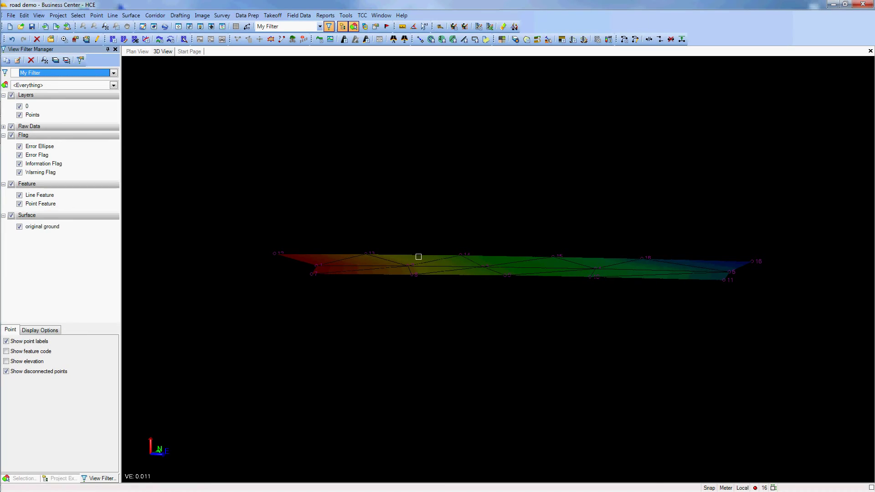
scroll(419, 257, "up", 1, "shift")
scroll(419, 257, "up", 1, "shift")
scroll(419, 257, "up", 1, "shift")
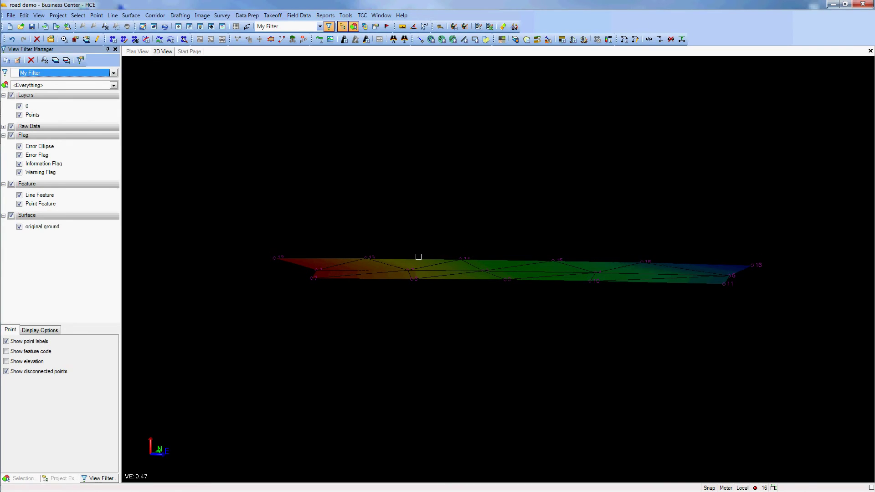
scroll(418, 257, "down", 1, "shift")
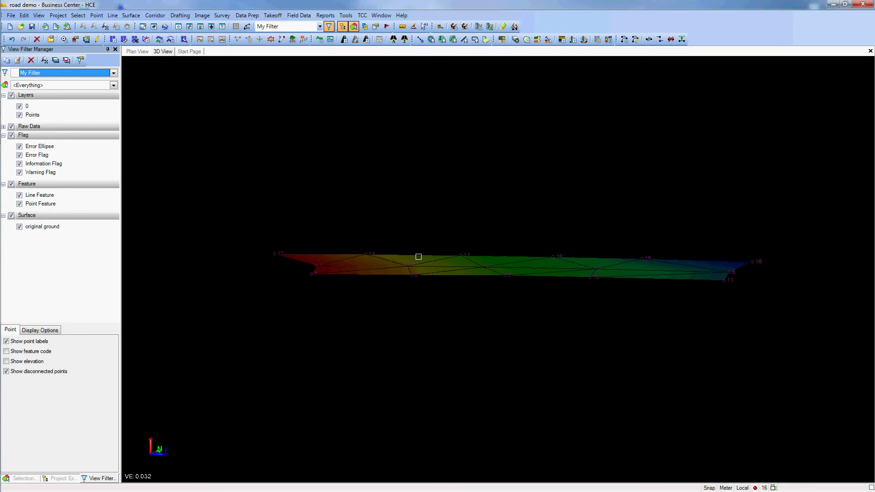
scroll(418, 256, "down", 1, "shift")
scroll(418, 256, "up", 2, "shift")
scroll(418, 256, "up", 2, "shift")
scroll(418, 256, "up", 2, "shift")
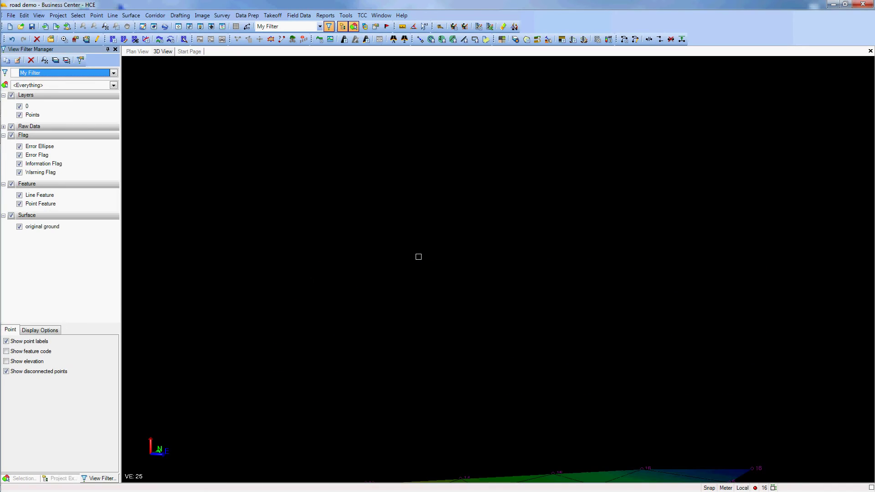
scroll(431, 277, "up", 1, "shift")
scroll(452, 313, "up", 1, "shift")
scroll(452, 314, "up", 1, "shift")
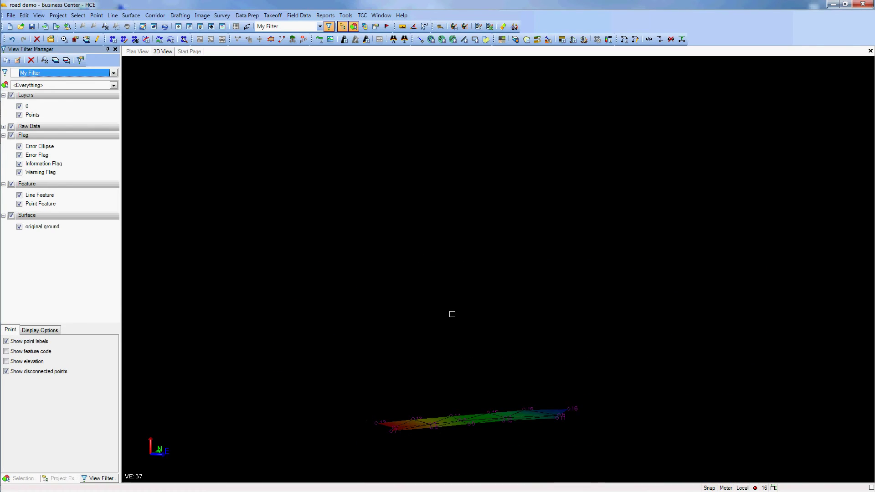
scroll(452, 314, "up", 1, "shift")
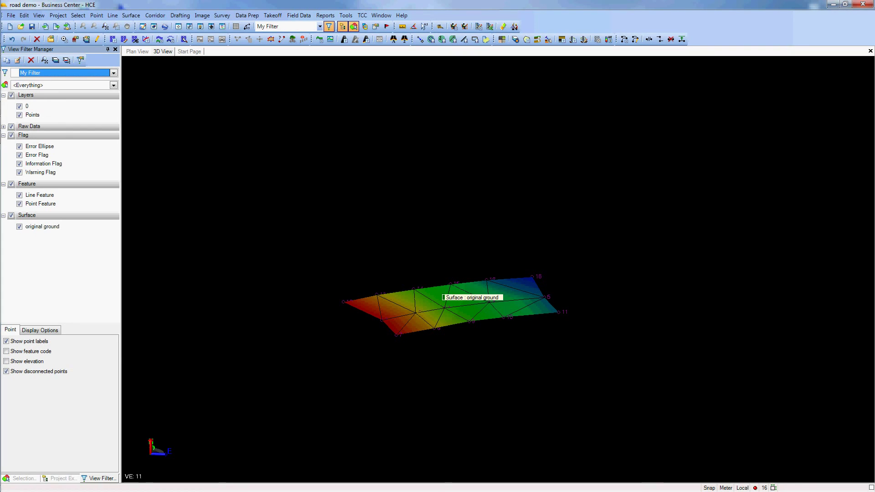
In plan view, hide the original ground surface briefly, then redisplay its triangle network
left_click(139, 53)
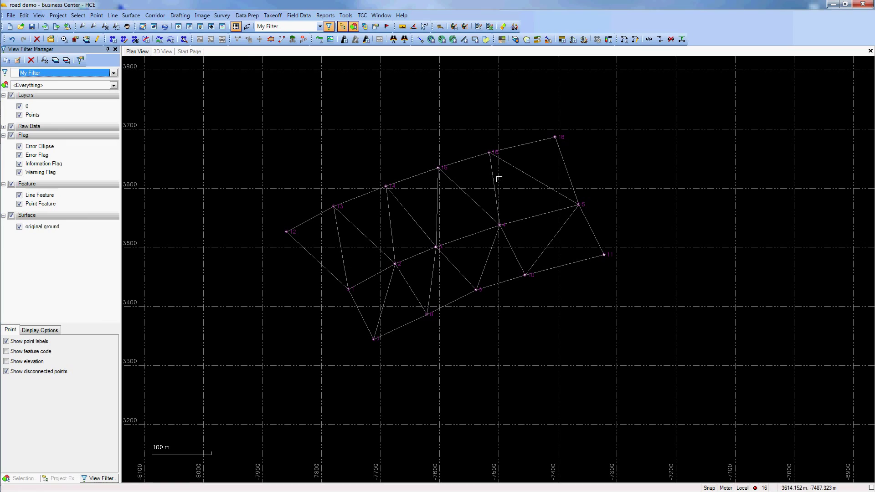
left_click(19, 226)
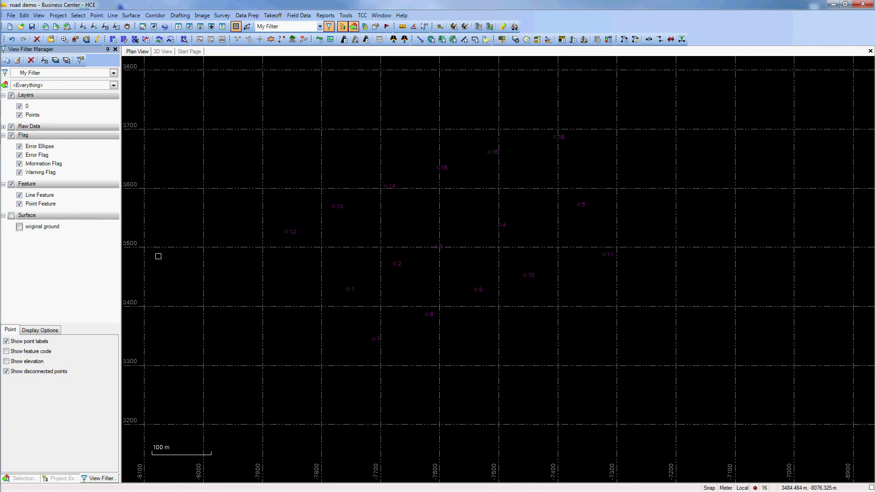
left_click(19, 228)
left_click(19, 227)
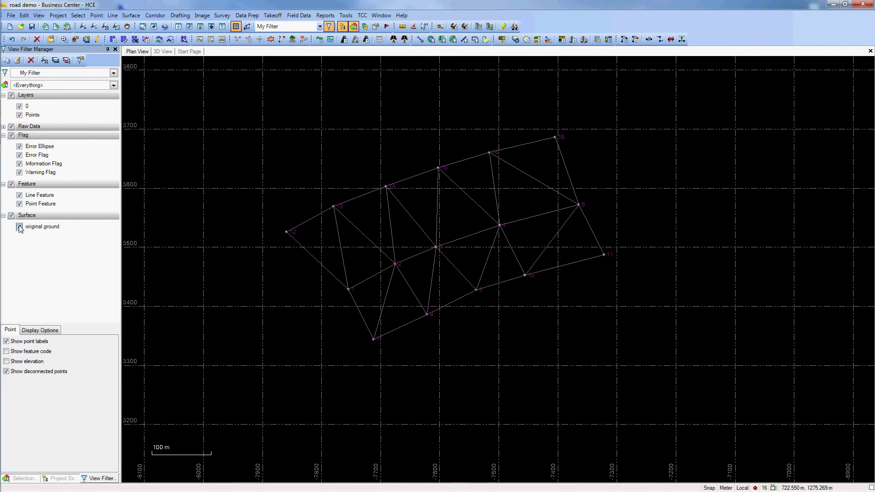